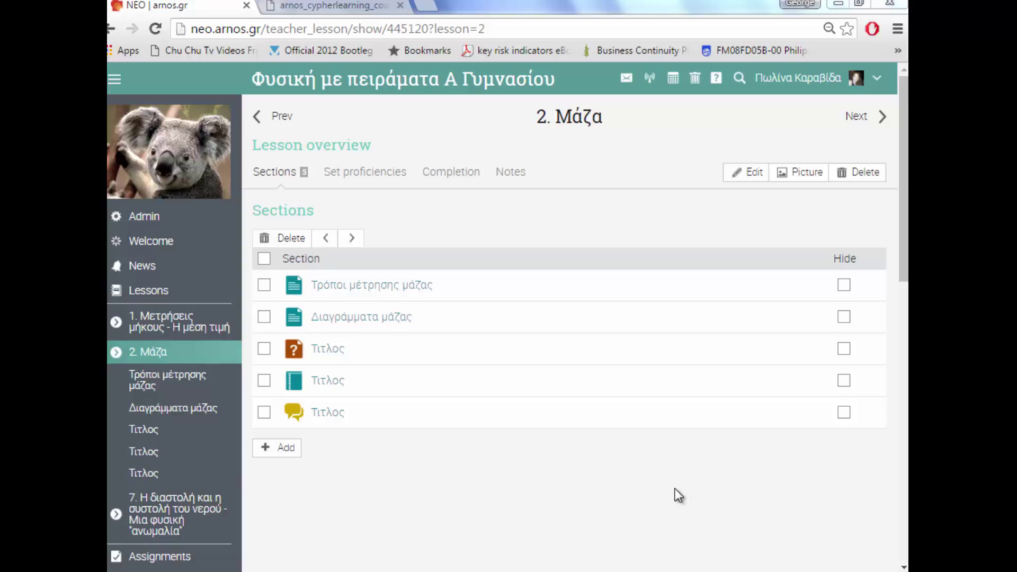
Start adding a Team assignment as a new section of the lesson "2. Μάζα"
click(280, 448)
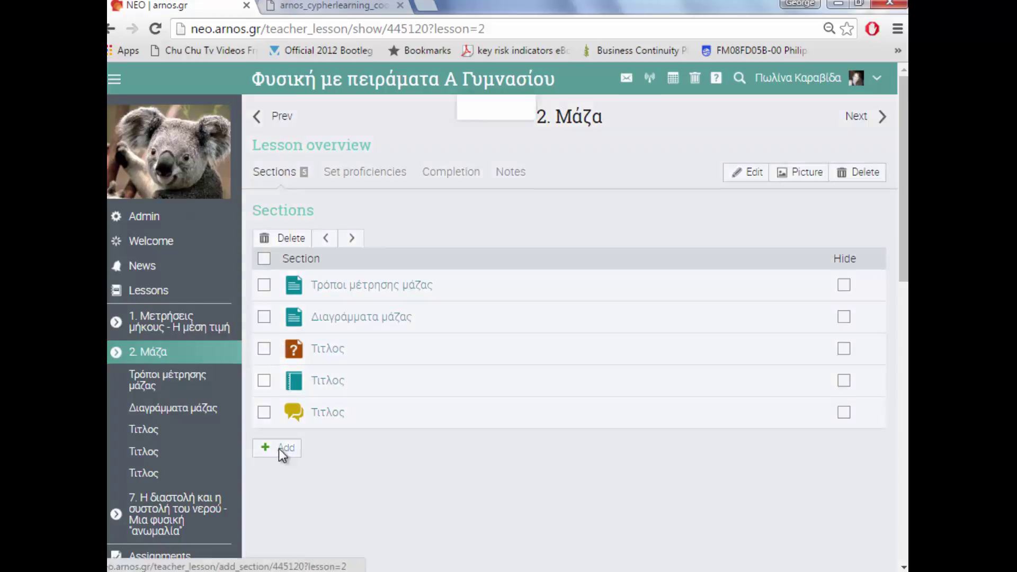
click(377, 182)
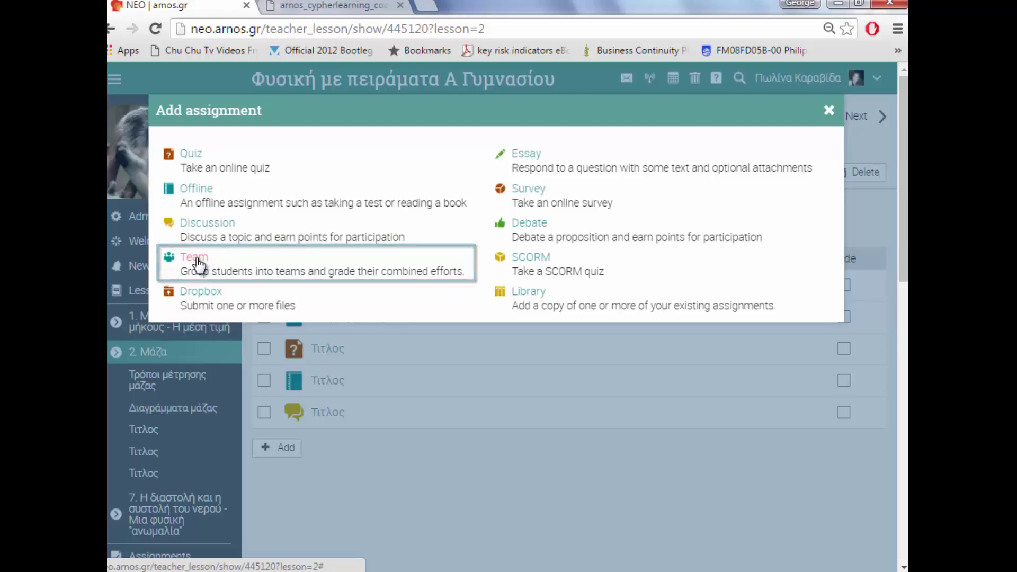
click(197, 262)
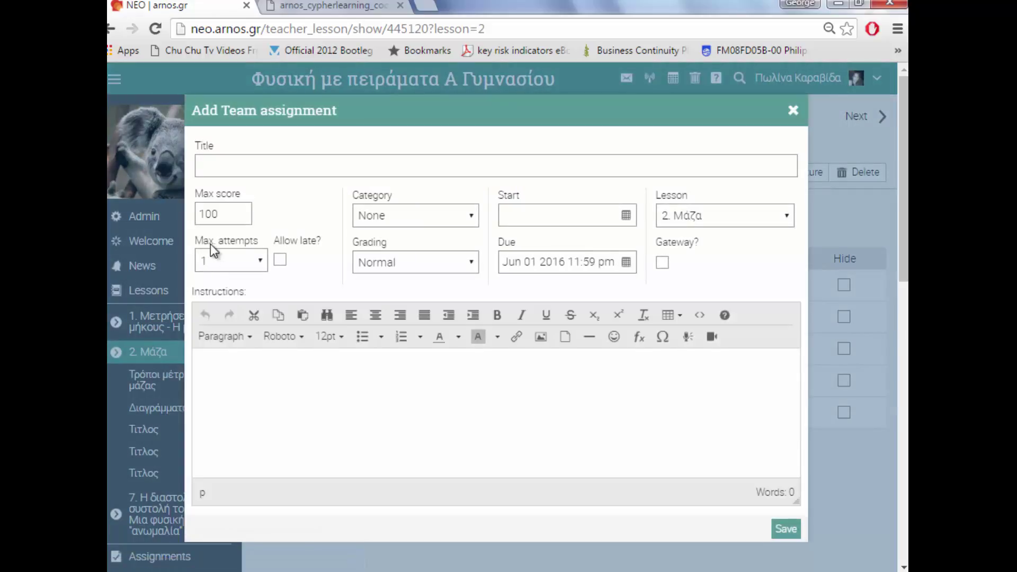
Title the team assignment "Τιτλος"
click(305, 163)
text(γφδγδ)
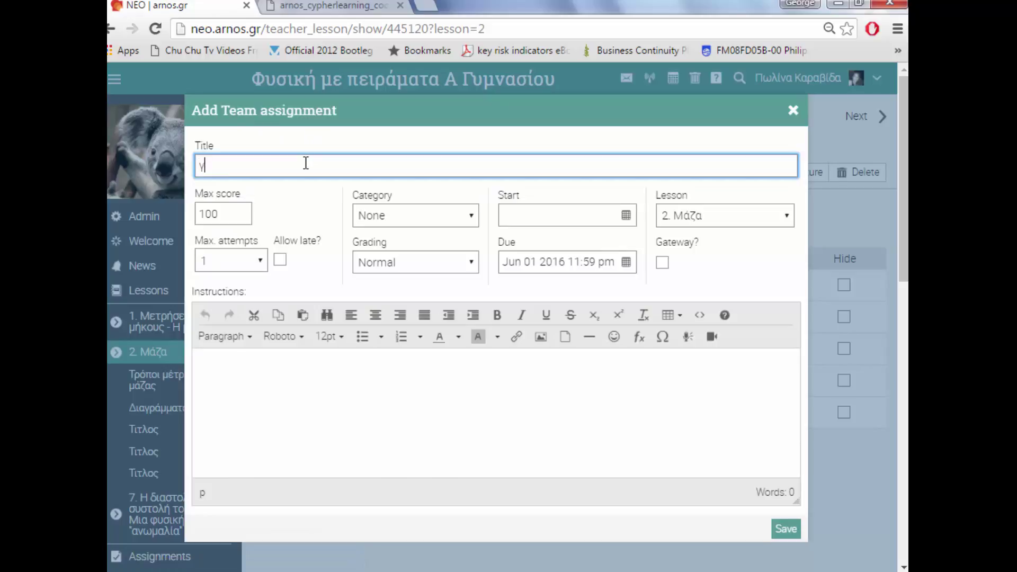
key(BackSpace)
key(BackSpace)
key(BackSpace)
key(BackSpace)
key(BackSpace)
text(τ)
click(363, 189)
Enter "γφδγ" as the assignment's instructions and save the assignment
click(325, 392)
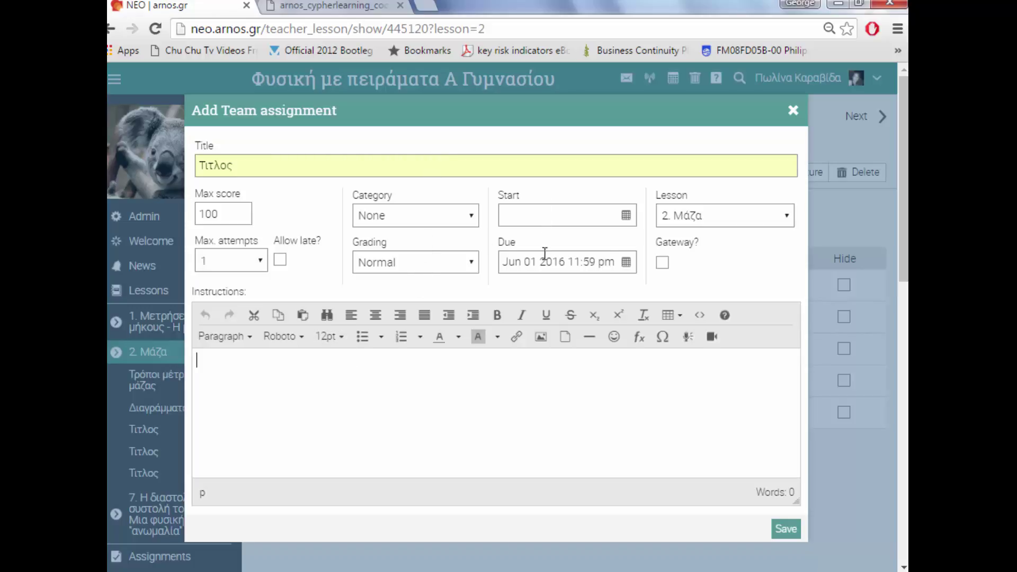
text(γφδγ)
click(786, 529)
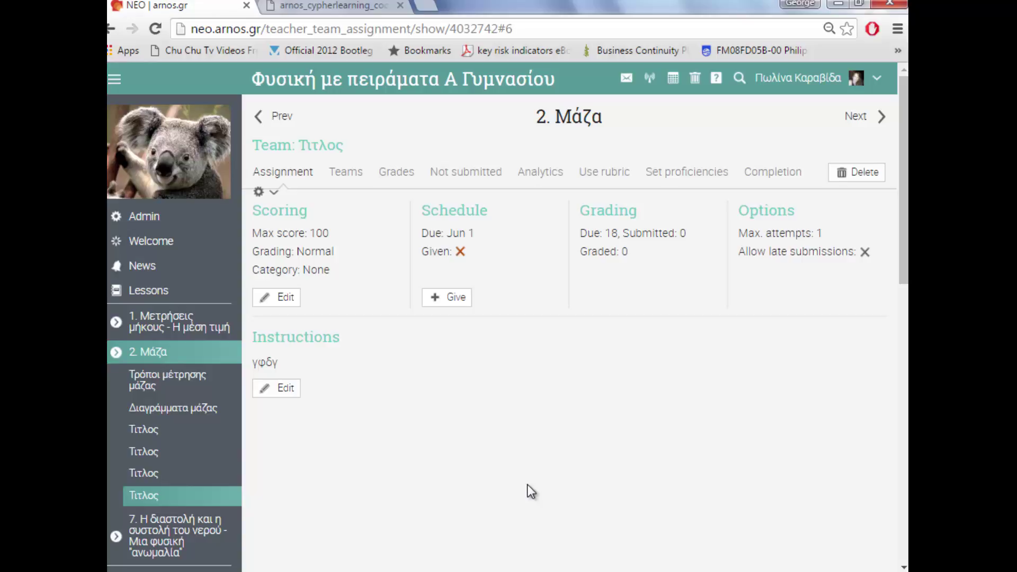
Add a team named "νεα ομαδα" to the new team assignment
click(344, 178)
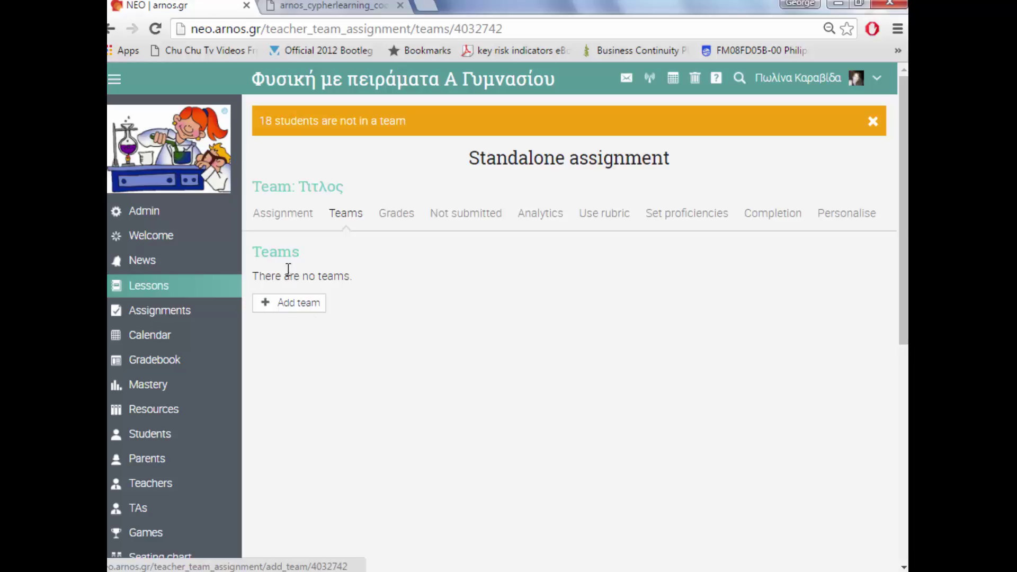
click(291, 305)
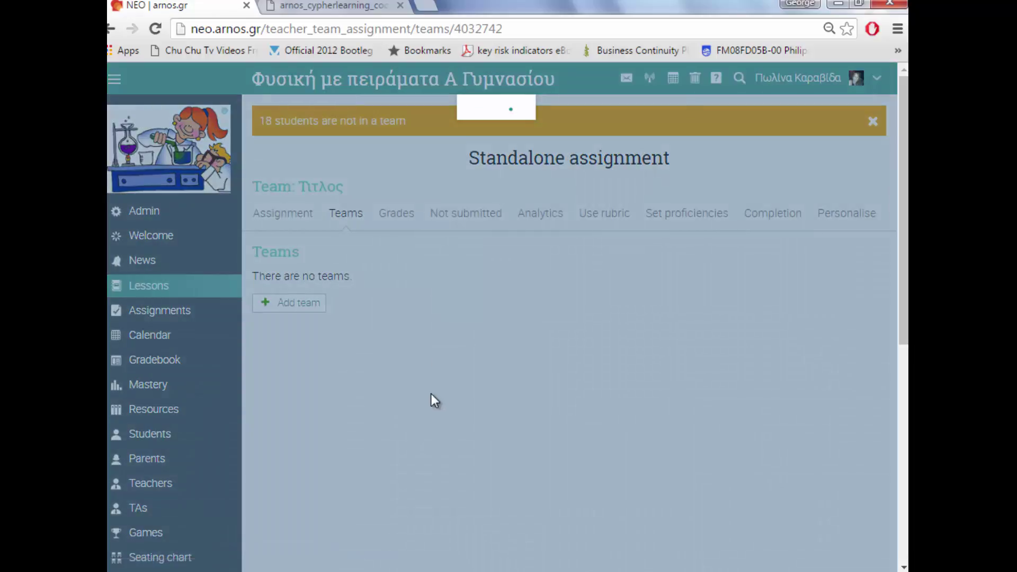
click(352, 151)
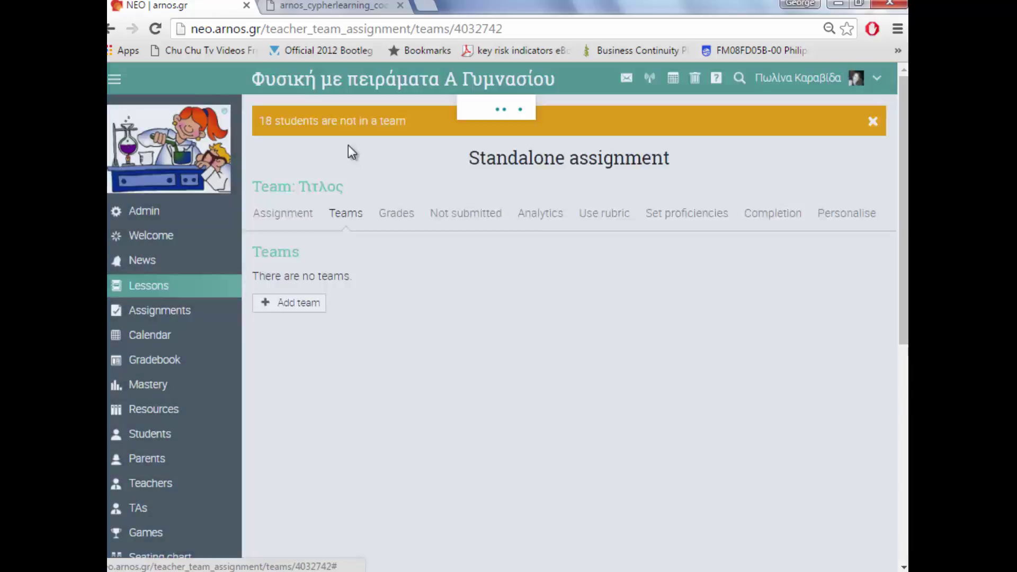
click(421, 152)
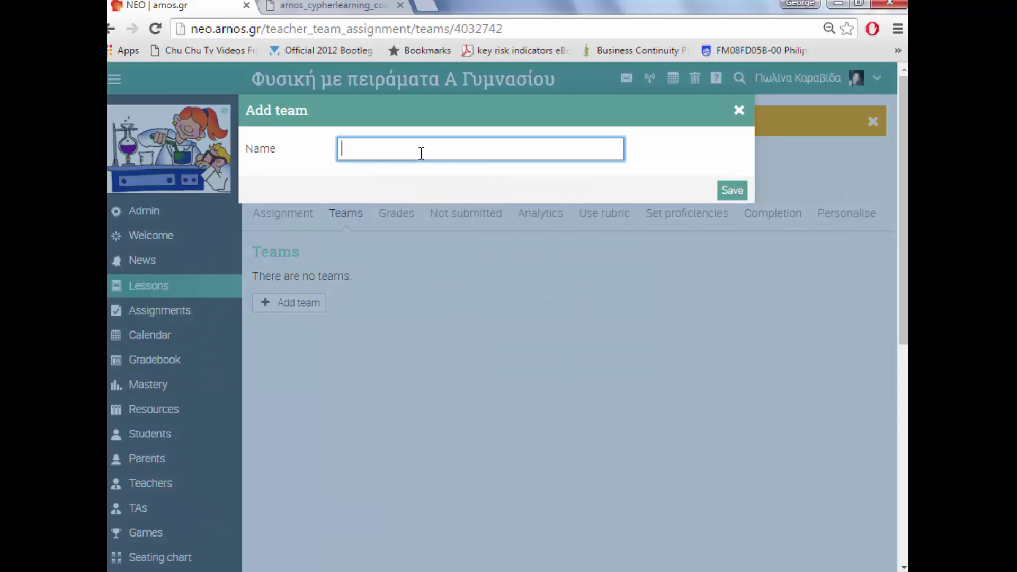
text(νεαομαδα)
click(359, 149)
click(731, 195)
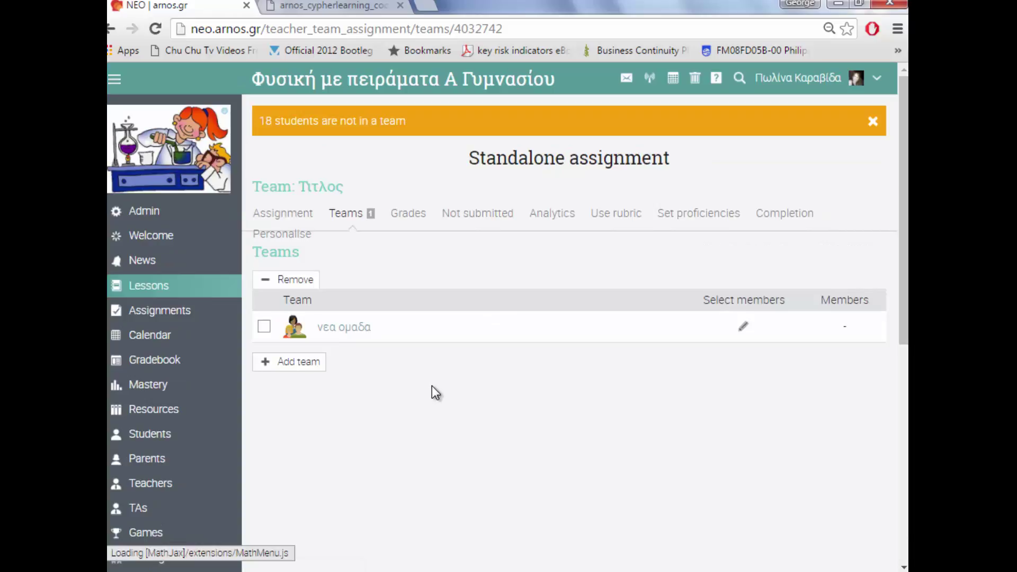
Add a second team named "νεα ομαδα 2" to the assignment
click(298, 365)
click(357, 150)
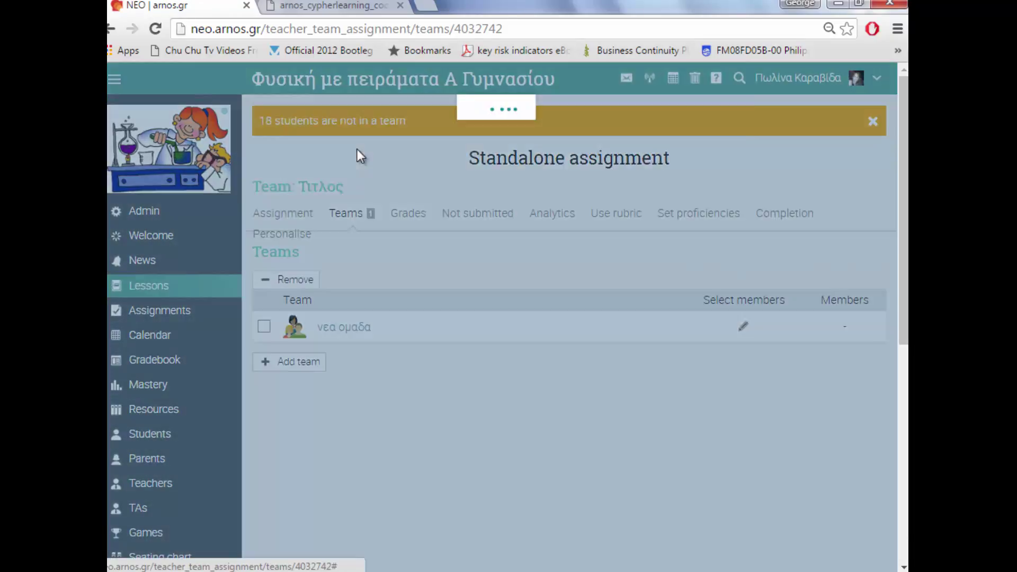
click(365, 154)
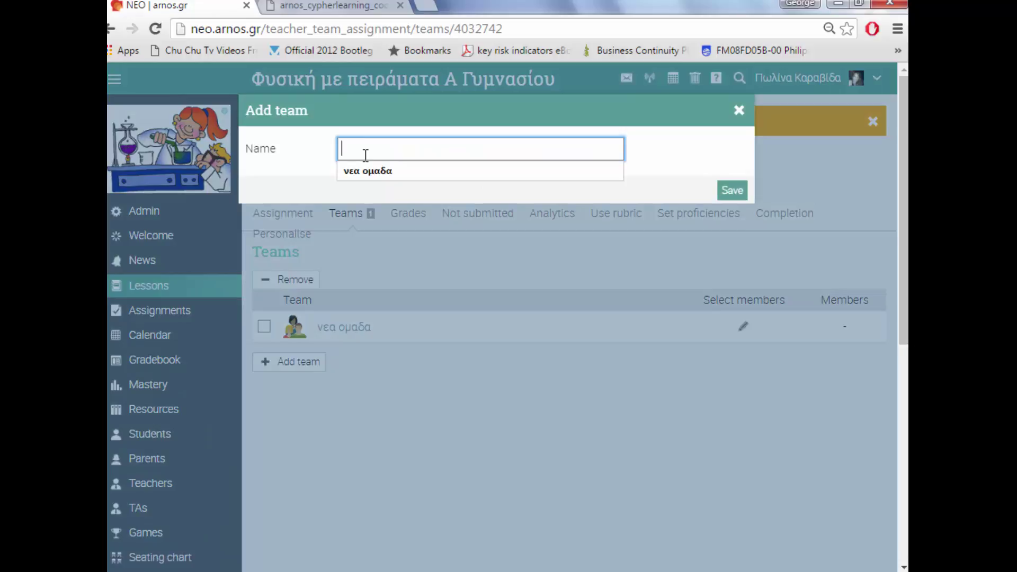
click(414, 172)
text(2)
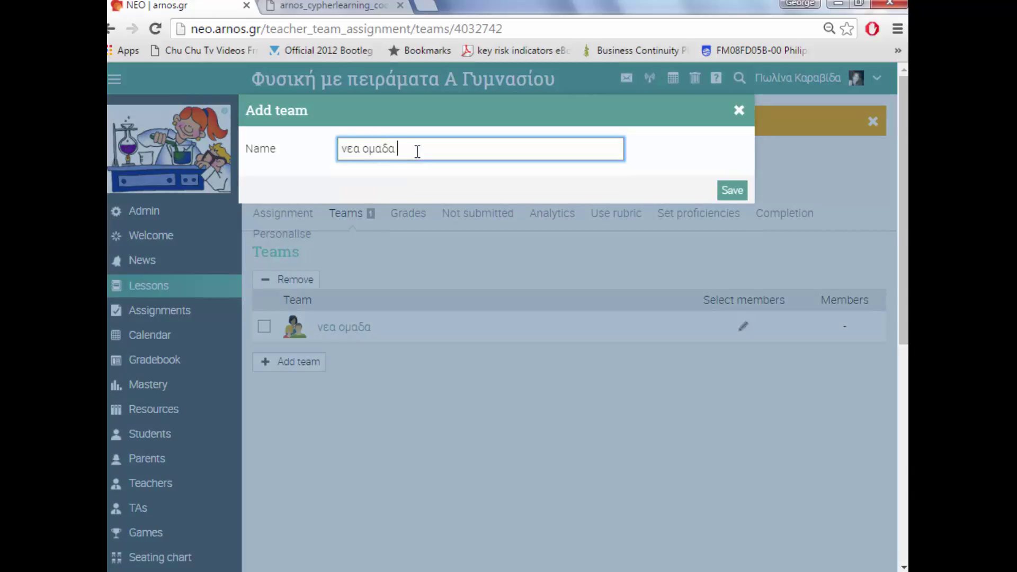
click(731, 191)
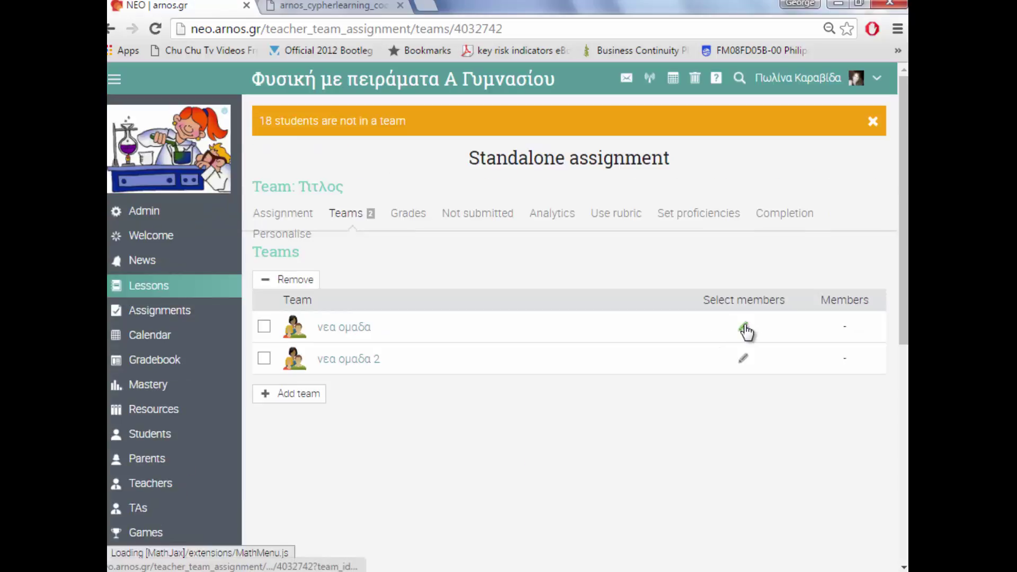
Assign the first and the fifth through eighth listed students as members of the team "νεα ομαδα" and submit the selection
click(744, 327)
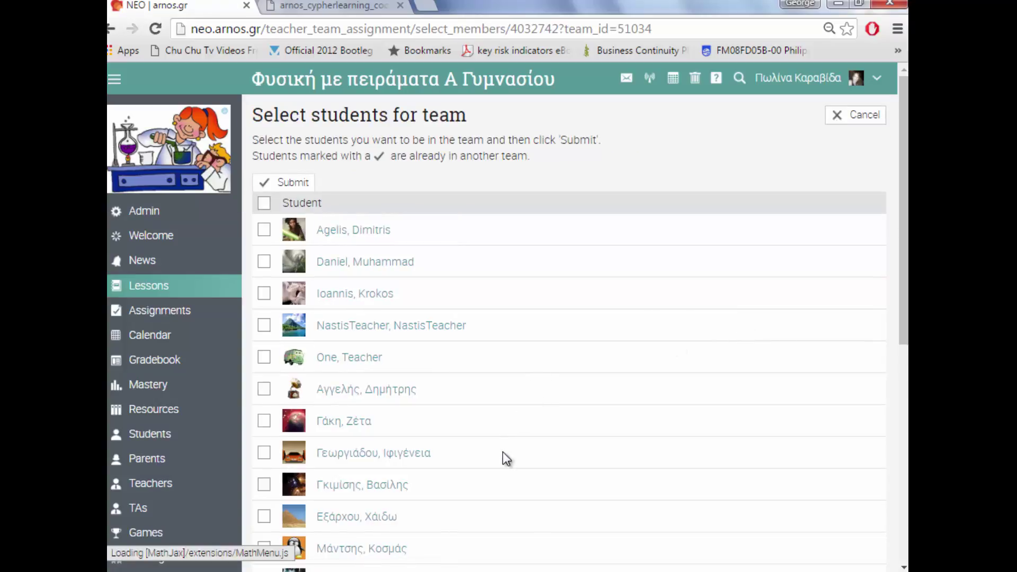
scroll(389, 433, down, 5)
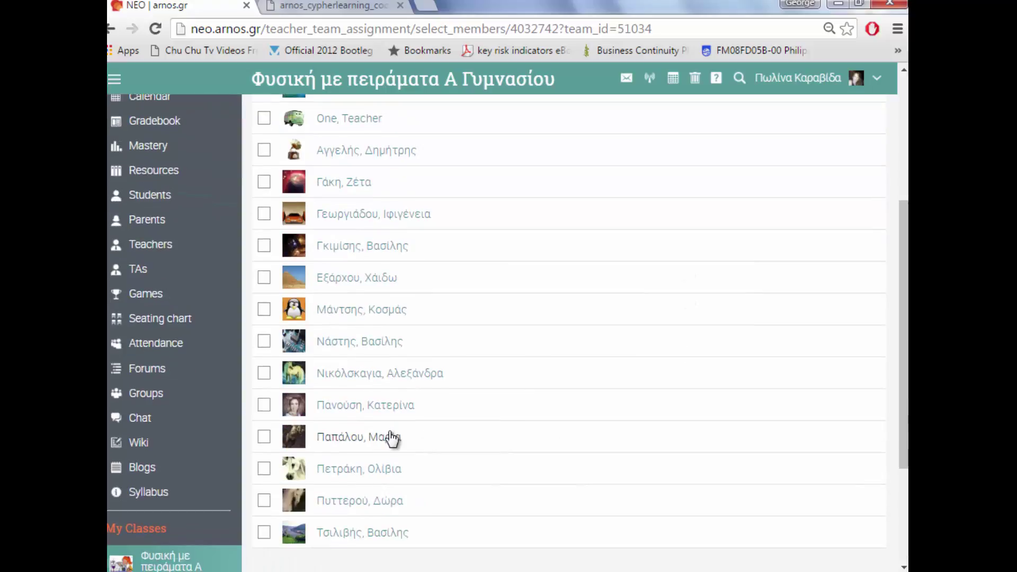
scroll(391, 437, up, 5)
scroll(392, 437, down, 5)
scroll(392, 438, up, 5)
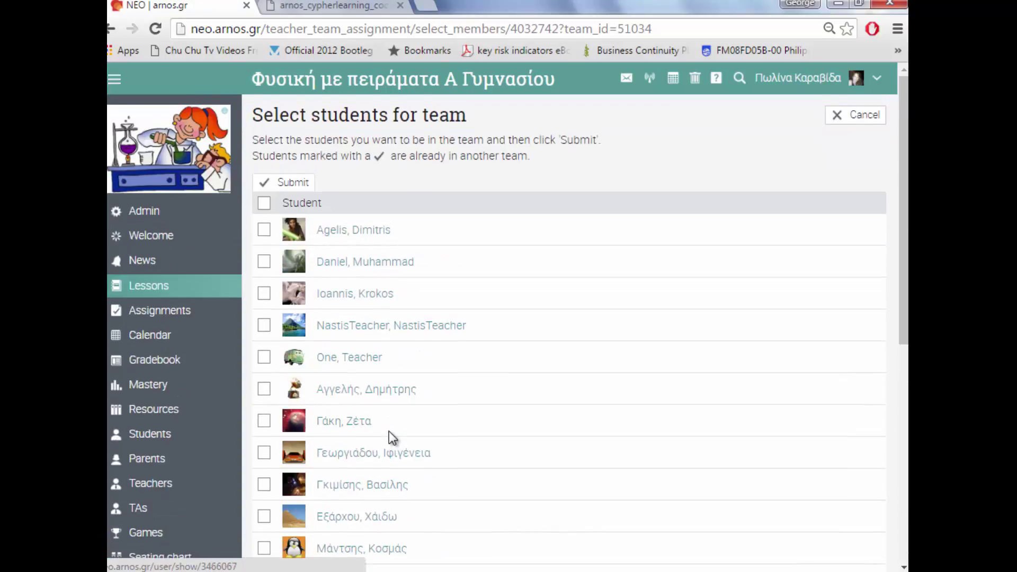
click(264, 231)
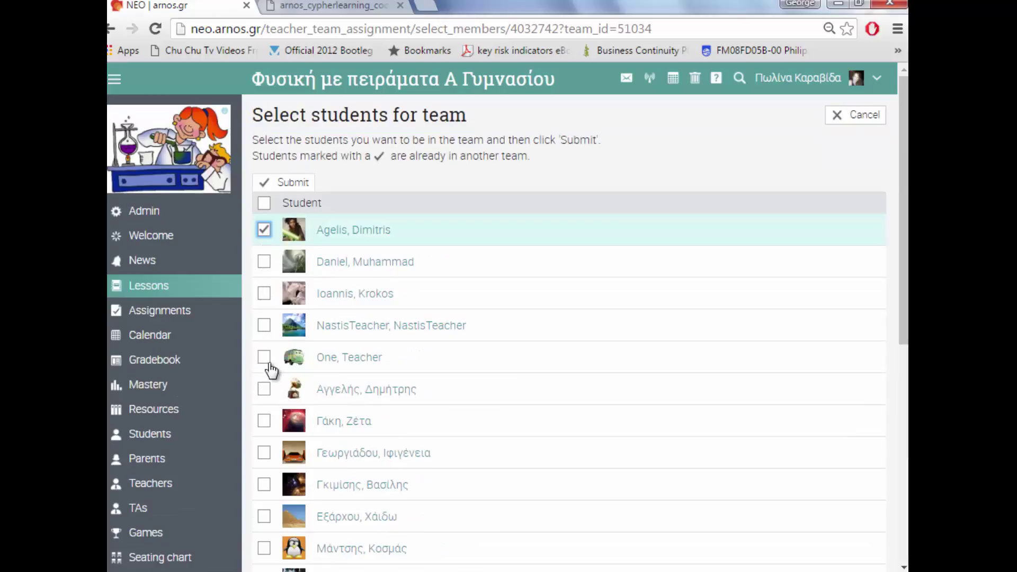
click(264, 362)
click(264, 388)
click(264, 421)
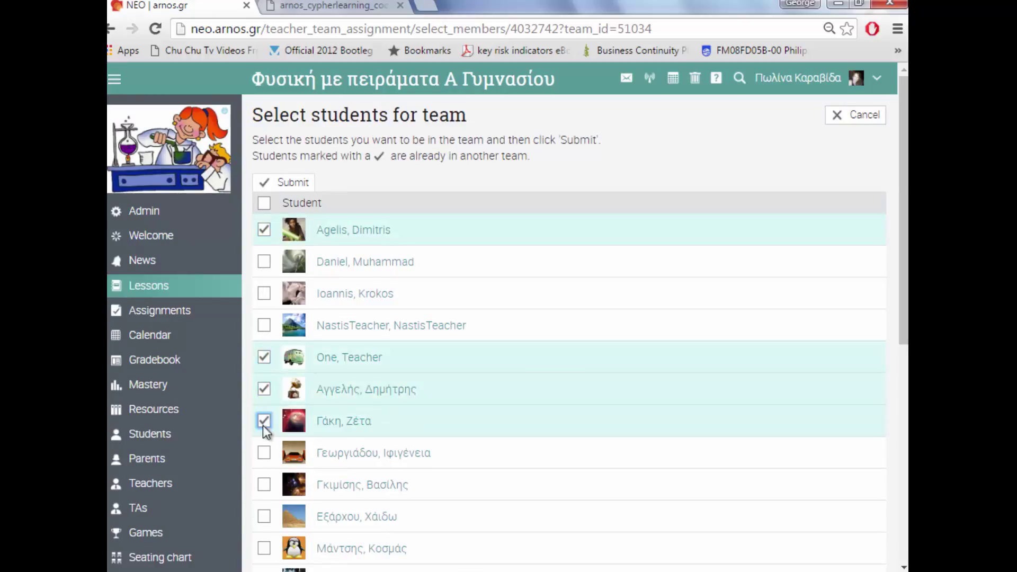
click(268, 454)
scroll(445, 448, down, 4)
scroll(444, 448, up, 4)
scroll(445, 448, down, 6)
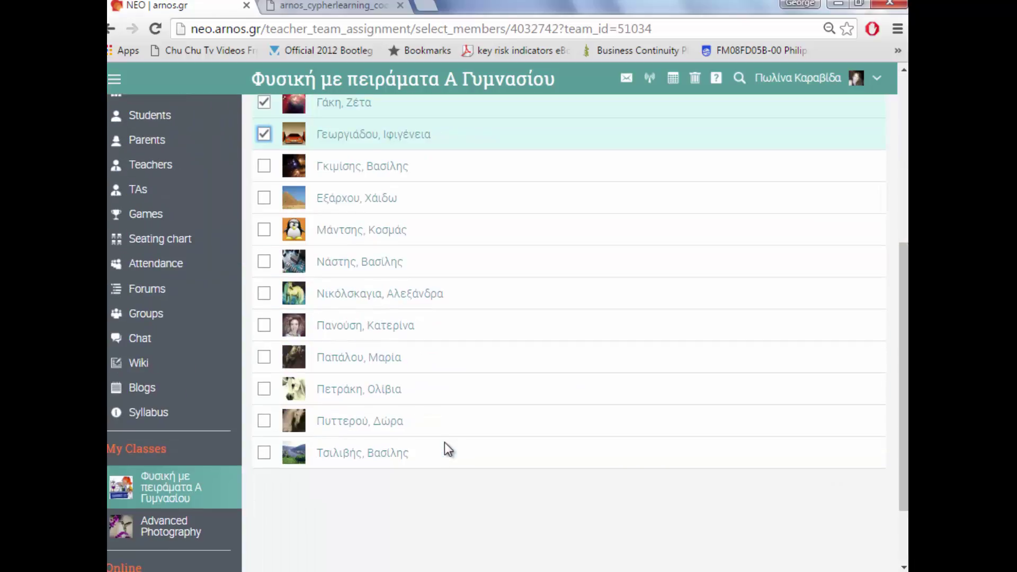
scroll(444, 444, up, 6)
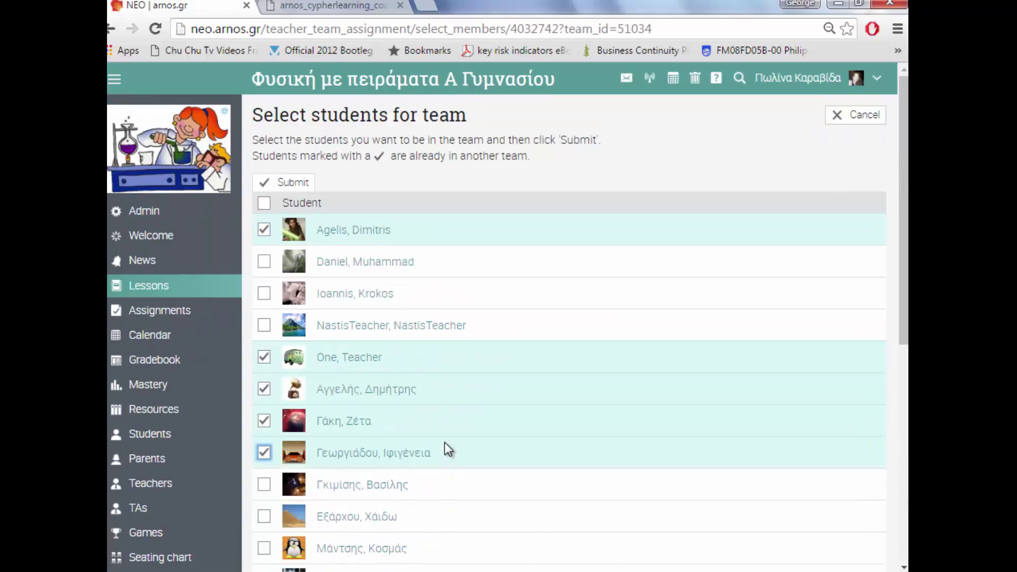
scroll(445, 443, down, 6)
scroll(445, 443, up, 5)
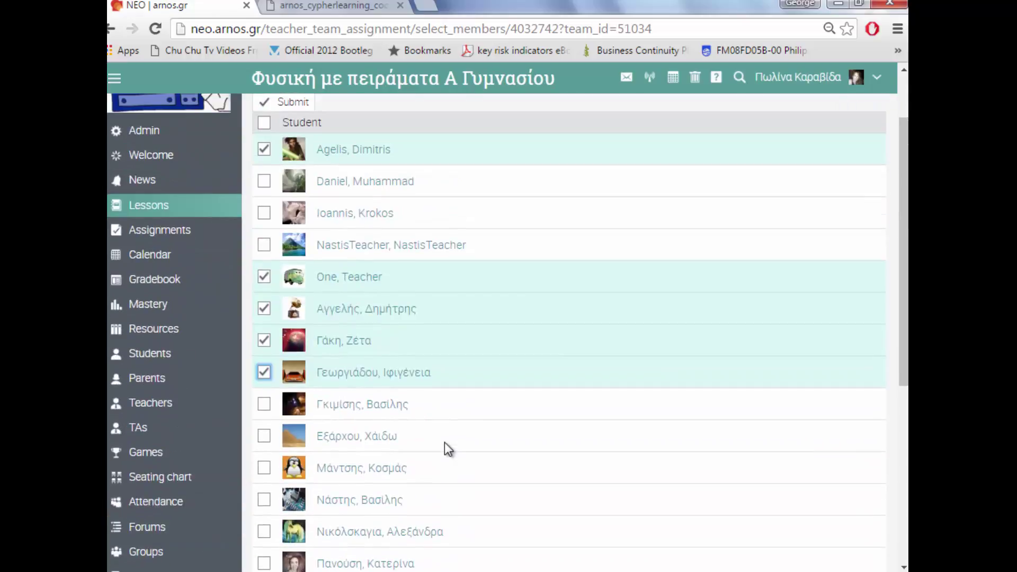
scroll(443, 443, up, 2)
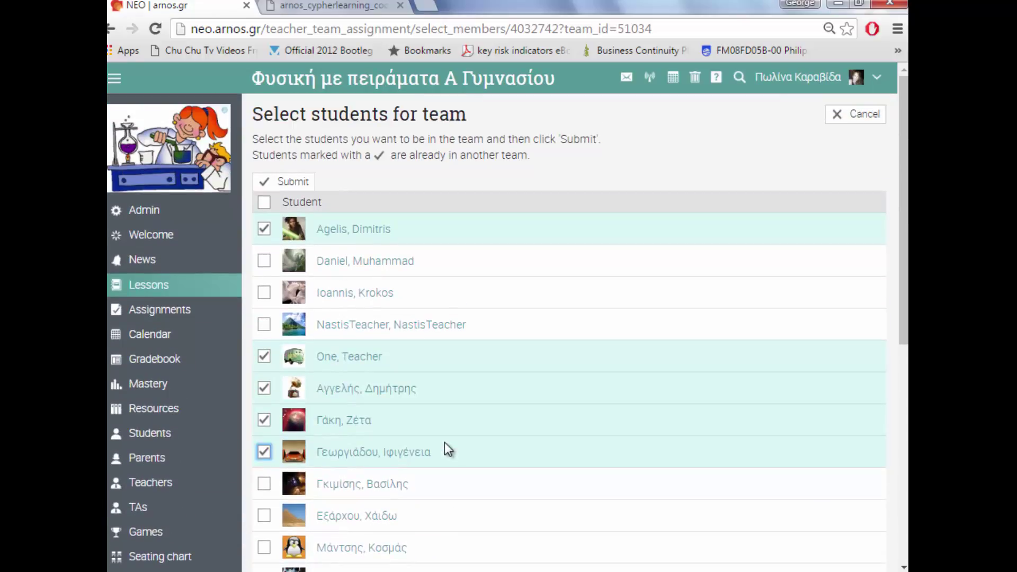
click(276, 184)
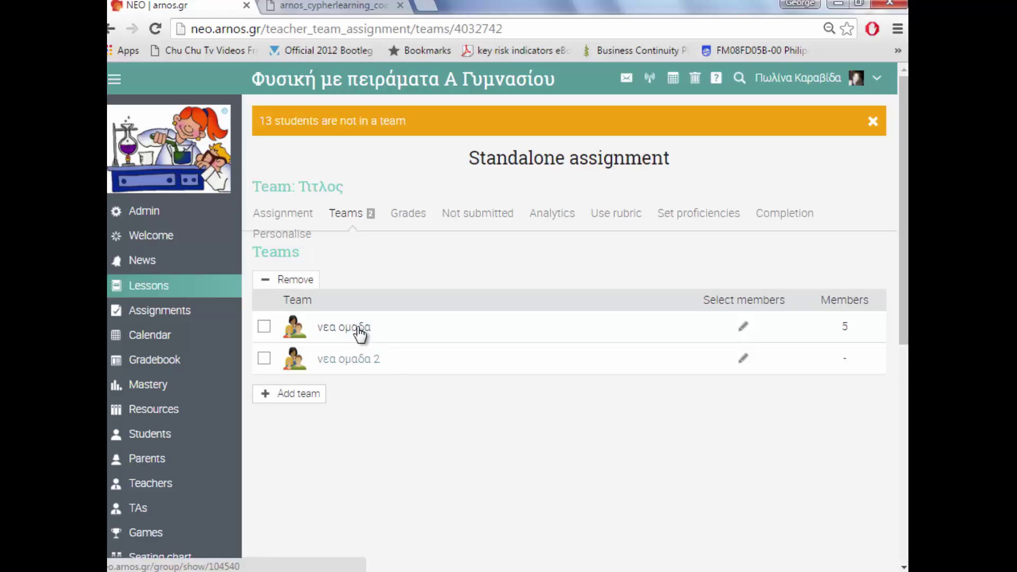
Open the existing team assignment "Εκτελέστε το πείραμα!" in lesson 7 and examine its instructions
click(272, 215)
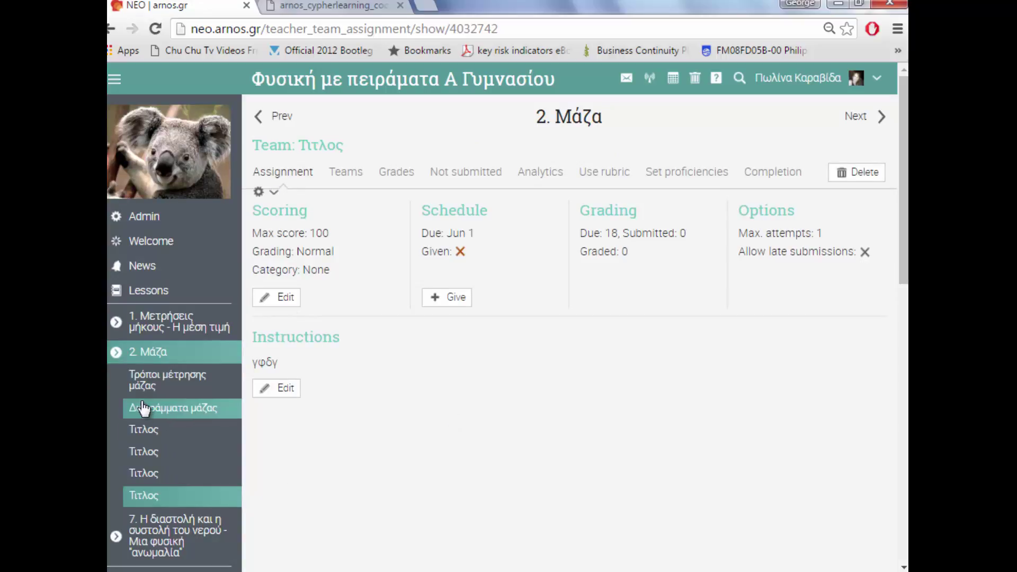
click(150, 300)
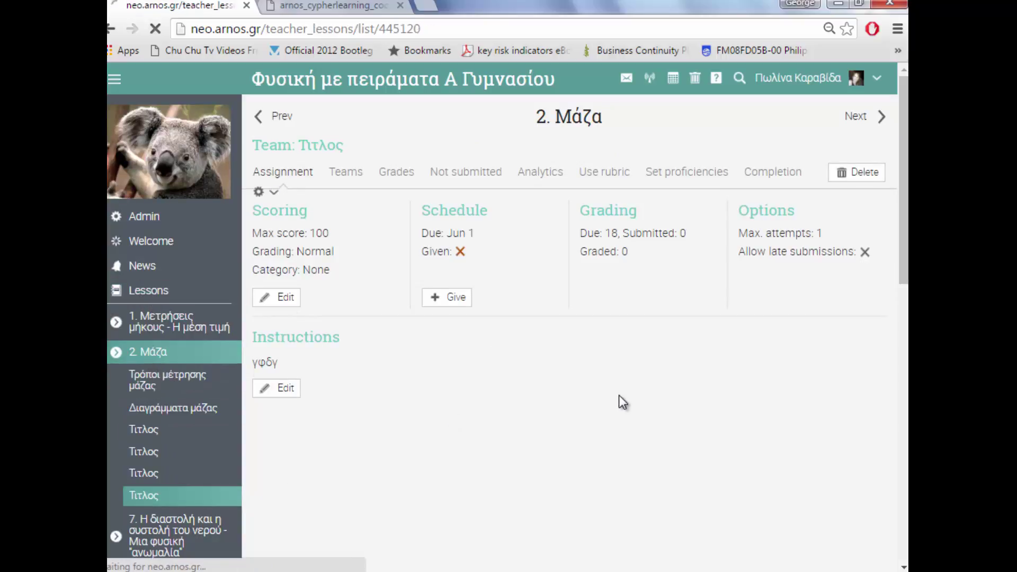
scroll(459, 475, down, 7)
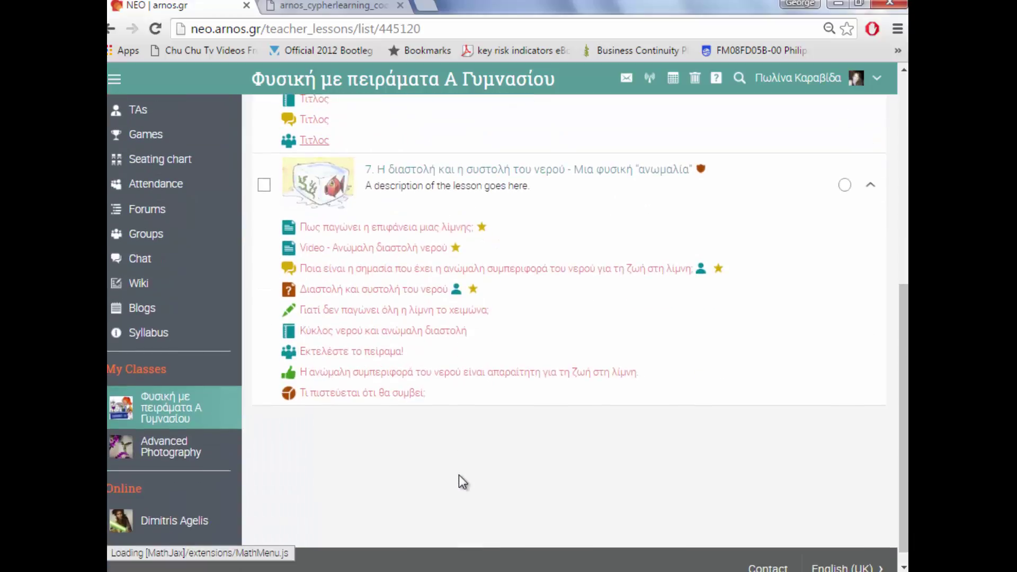
scroll(424, 468, up, 2)
click(326, 431)
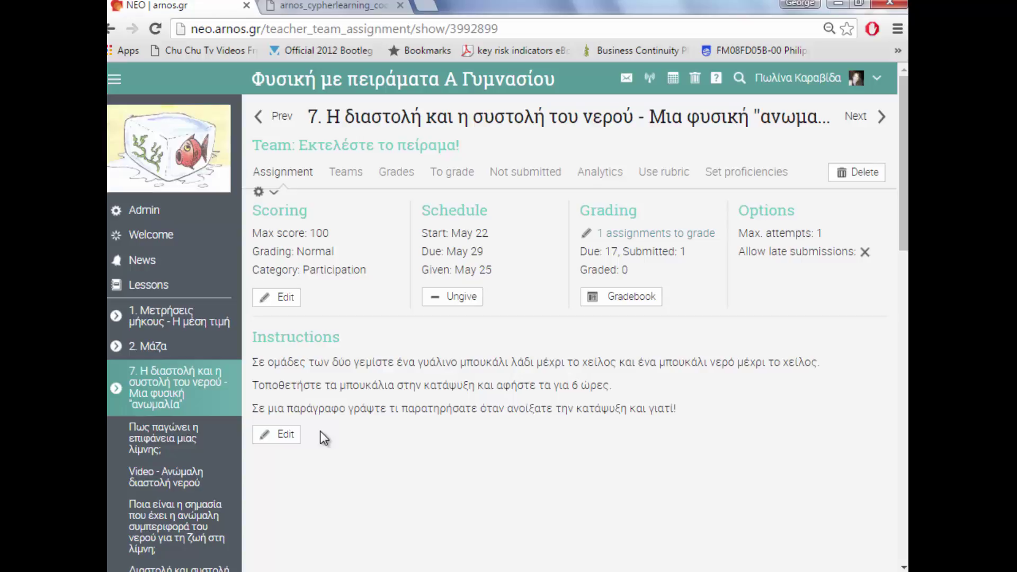
drag(265, 362, 787, 374)
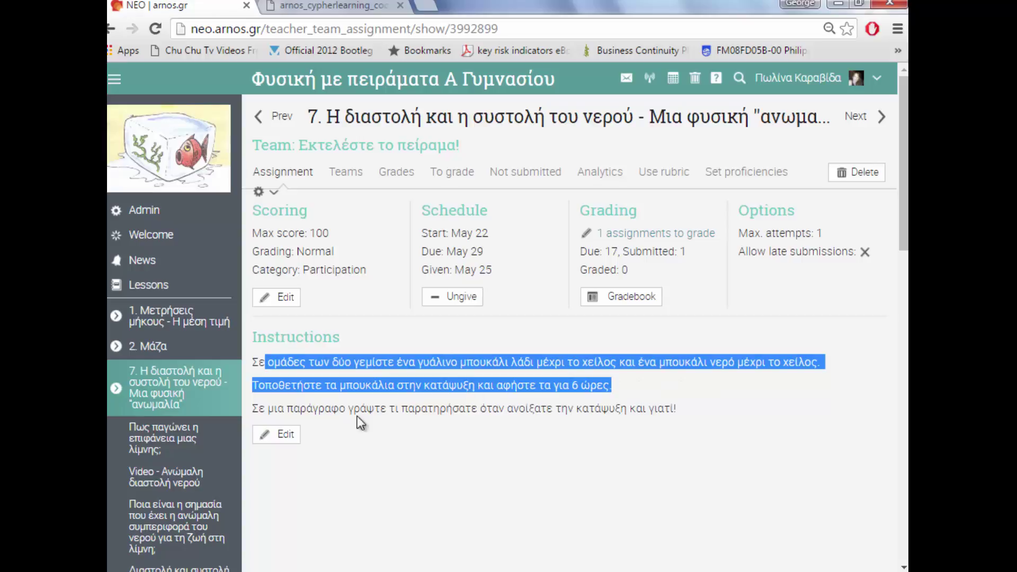
drag(300, 408, 698, 410)
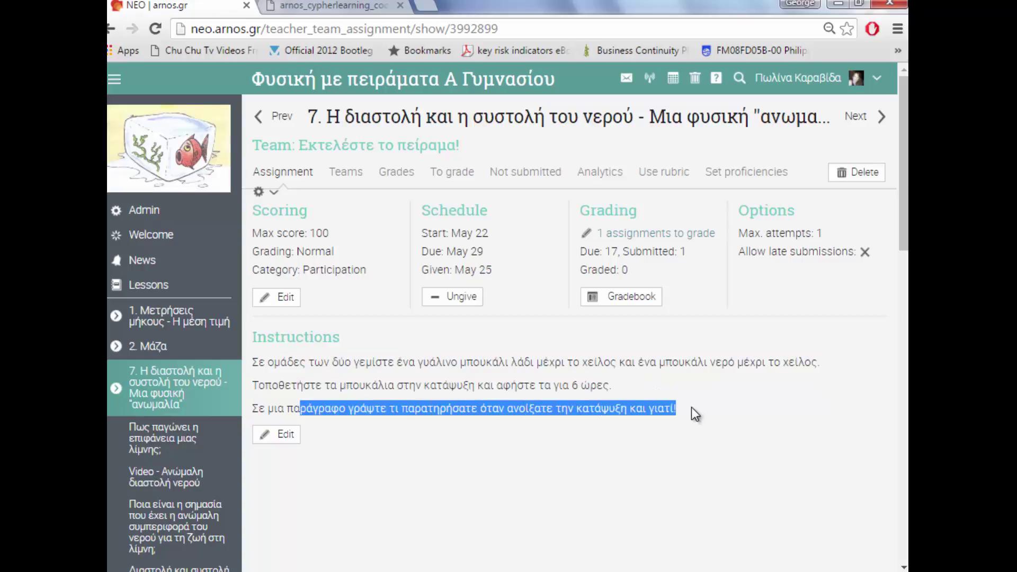
click(691, 407)
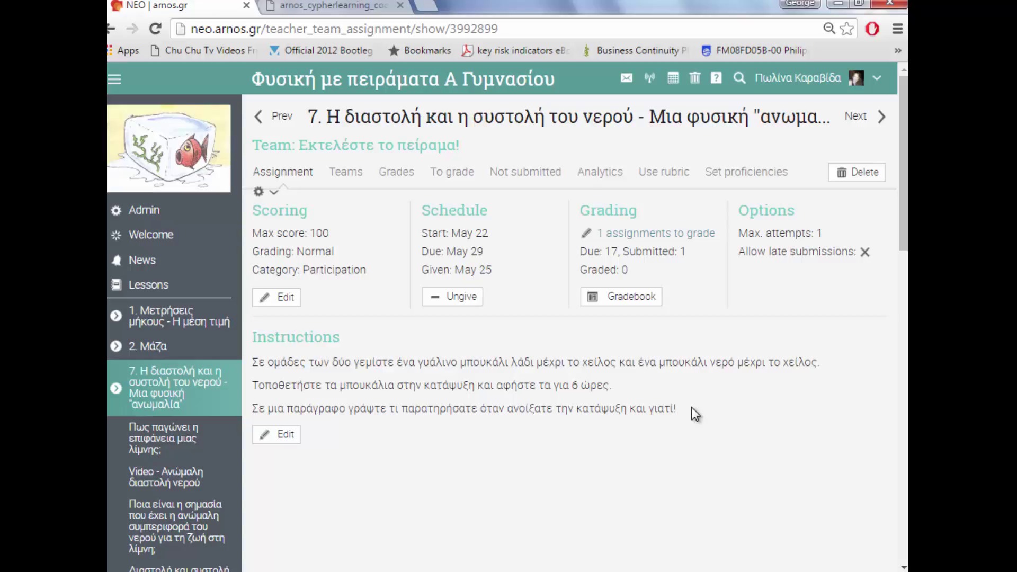